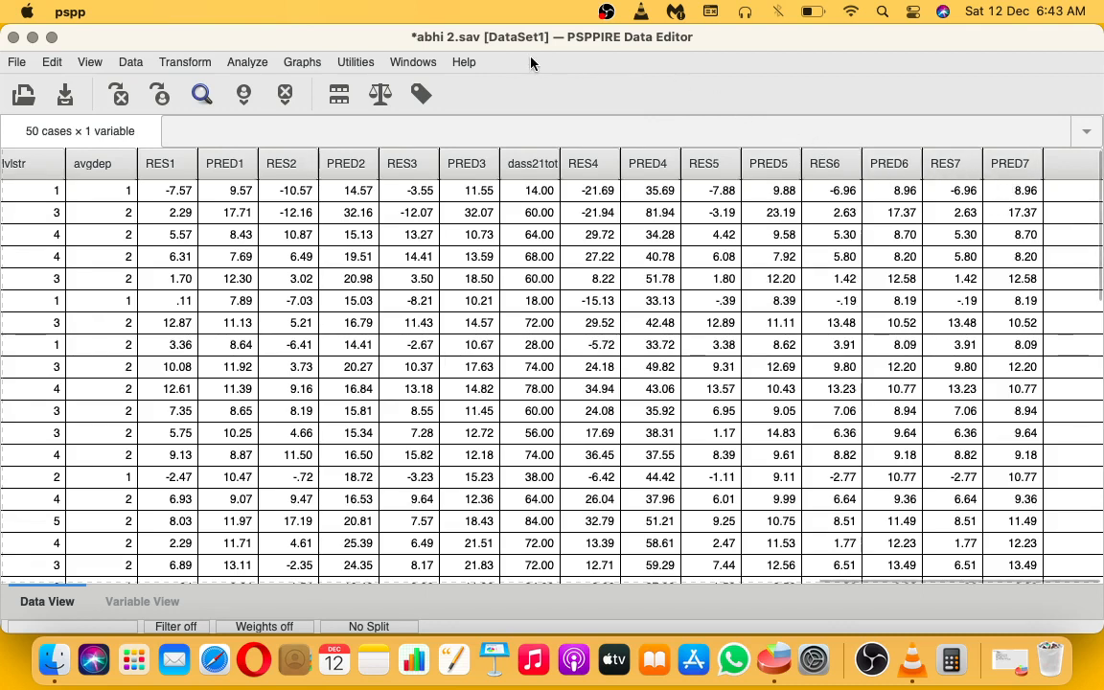
Step: Start a linear regression and add religion as the independent variable
left_click(249, 63)
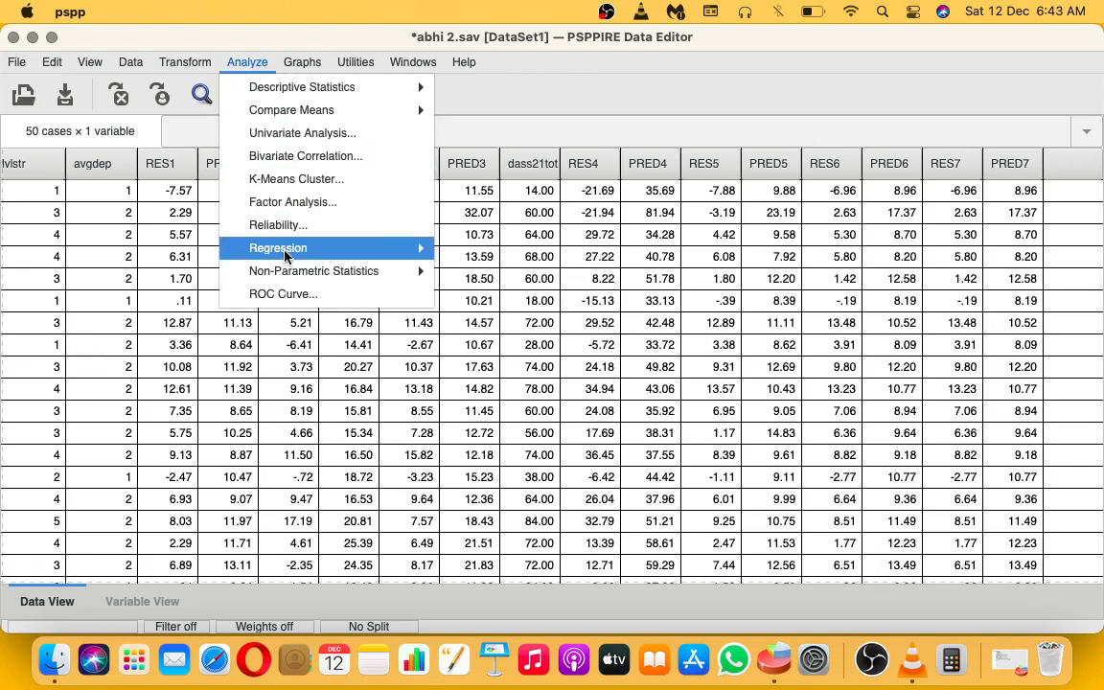
mouse_move(285, 255)
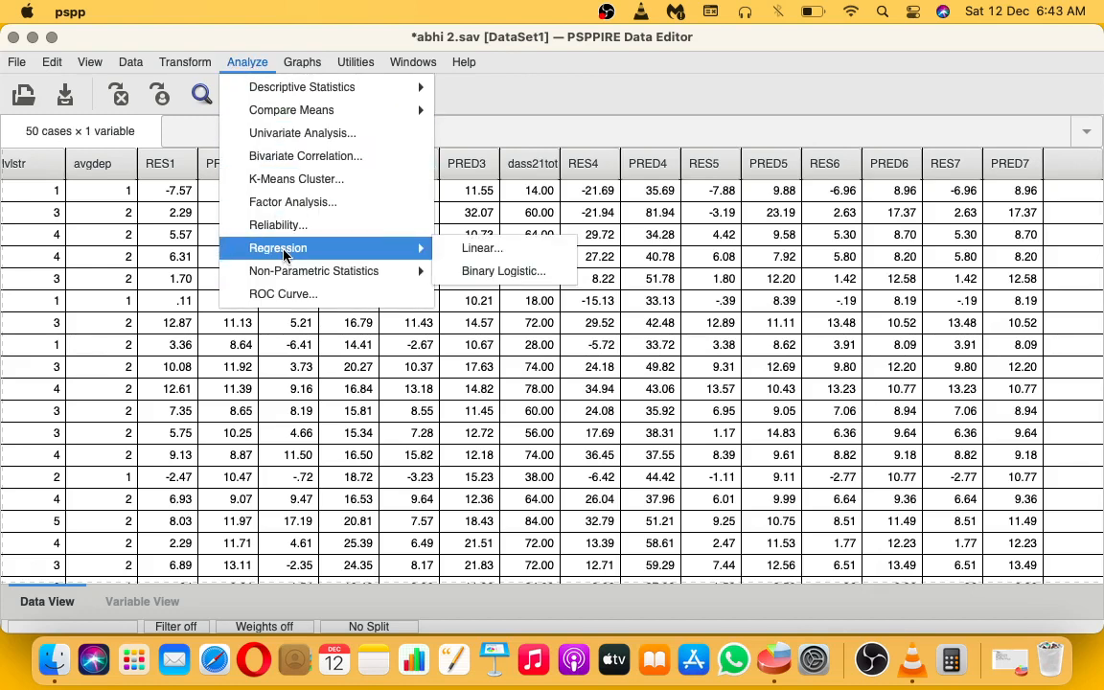
left_click(484, 250)
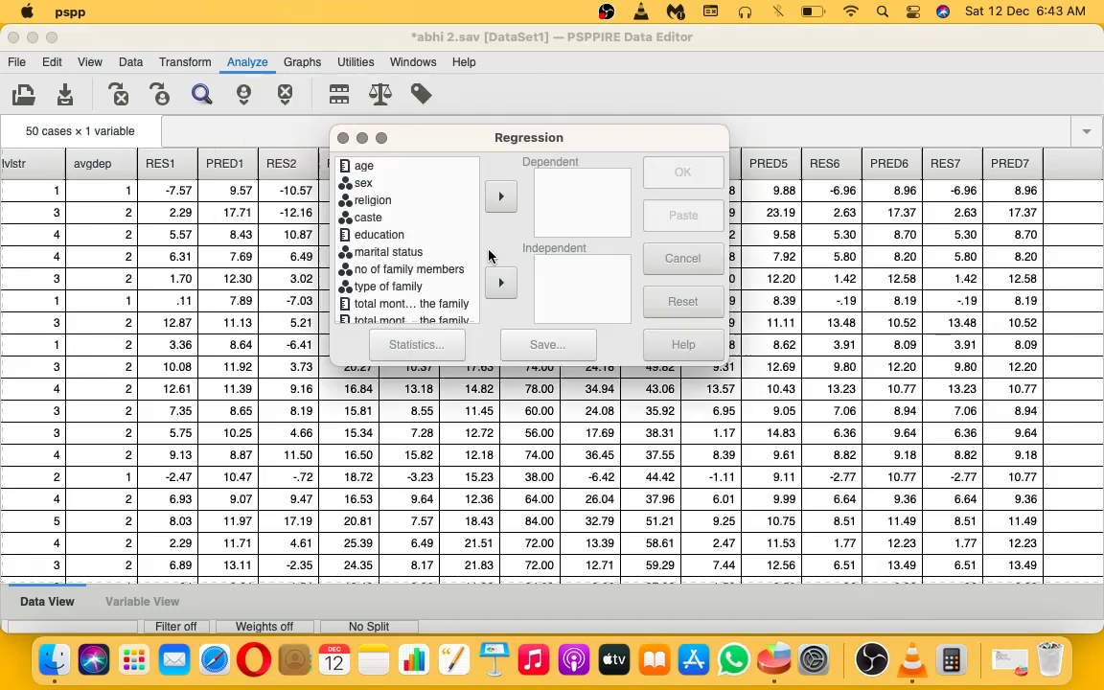
scroll(474, 178, "down", 15)
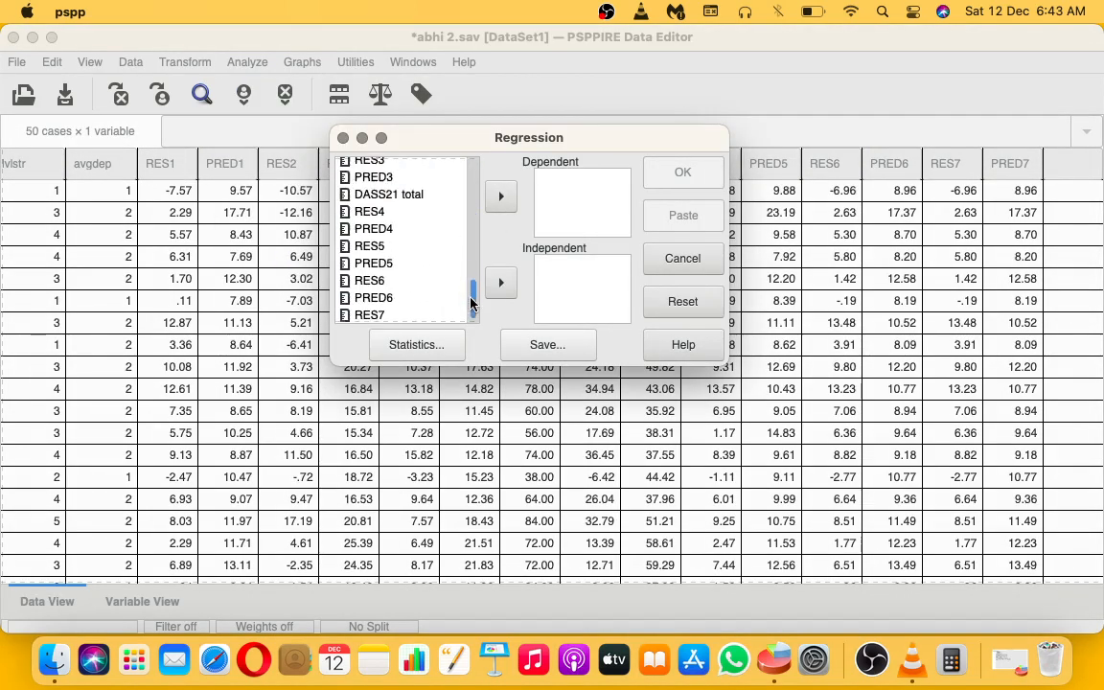
scroll(472, 163, "up", 15)
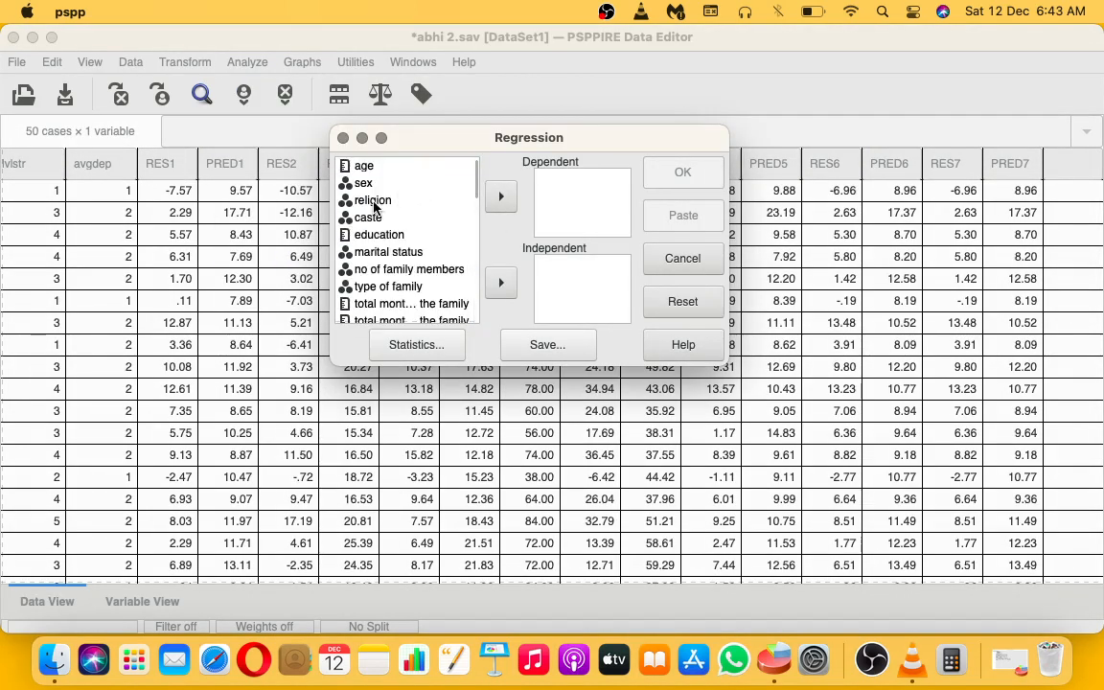
left_click(413, 200)
left_click(501, 282)
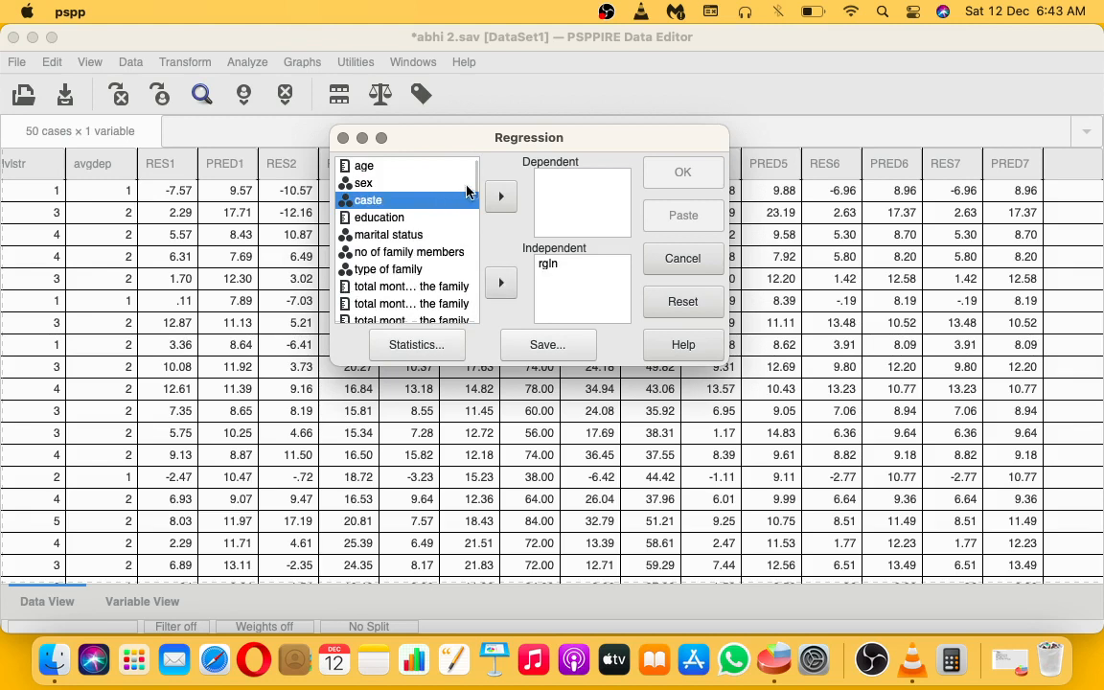
Step: Set Depression 2 as the dependent variable of the regression
scroll(473, 287, "down", 15)
scroll(441, 278, "up", 10)
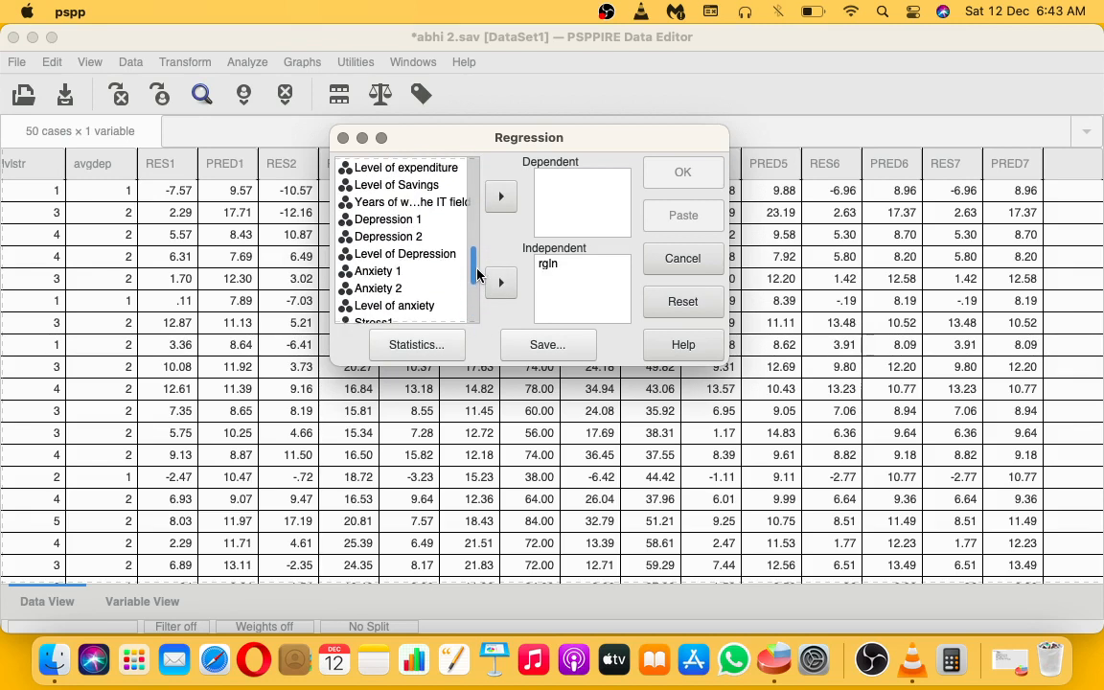
left_click(402, 236)
left_click(501, 197)
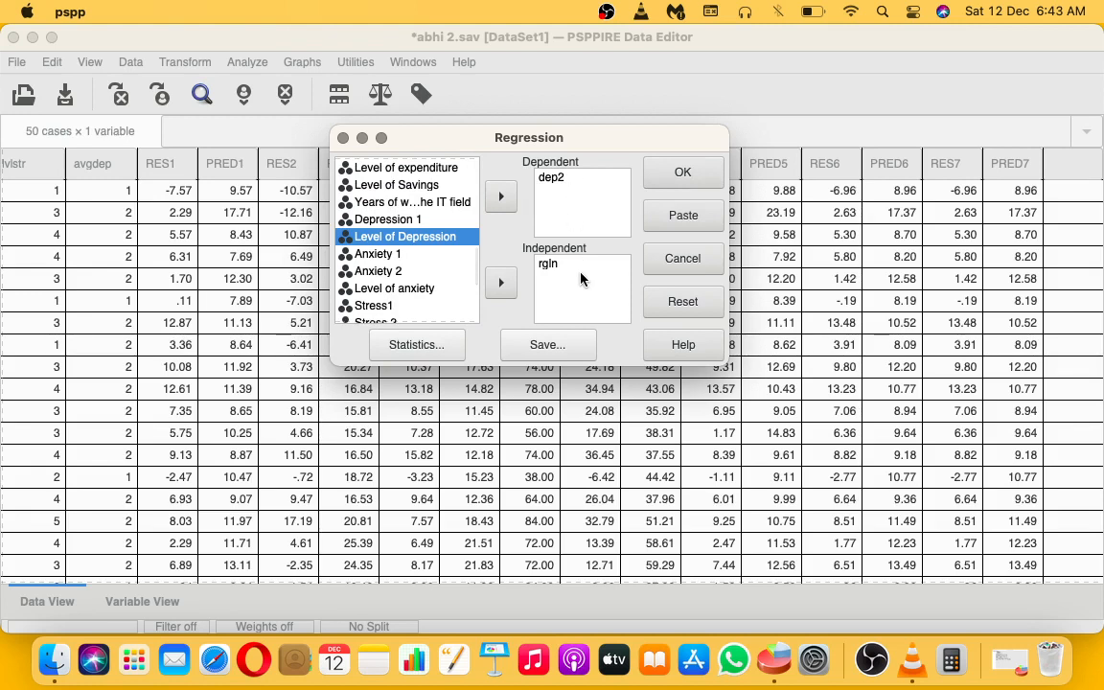
Step: Check that only residuals are set to be saved, and run the regression
left_click(516, 347)
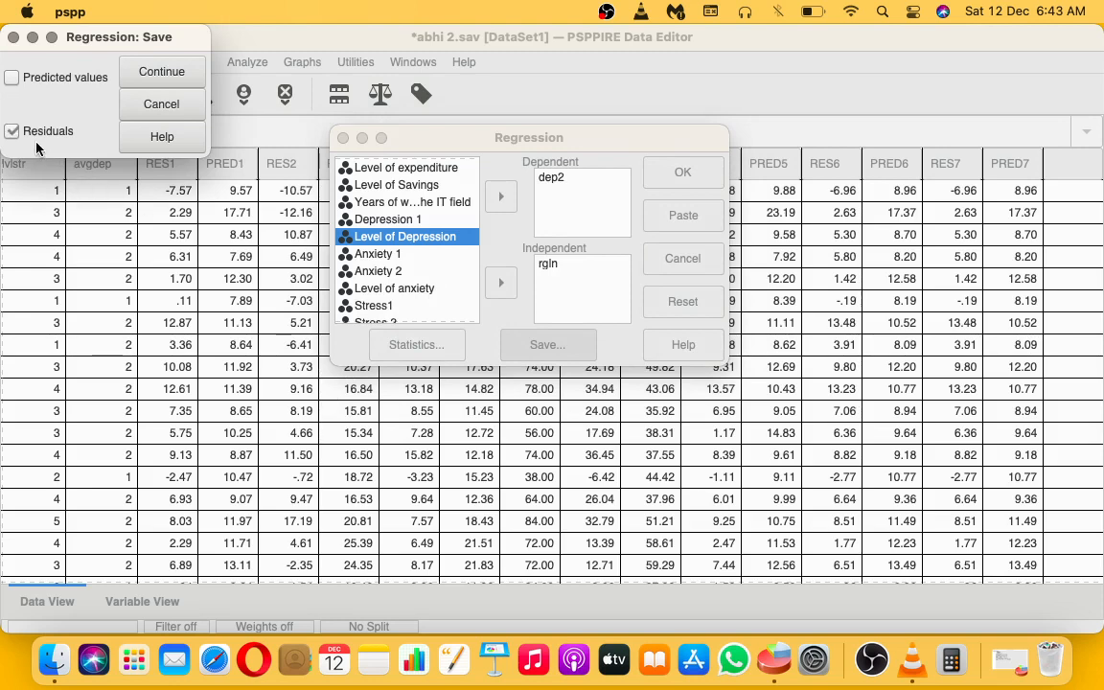
left_click(152, 69)
left_click(700, 176)
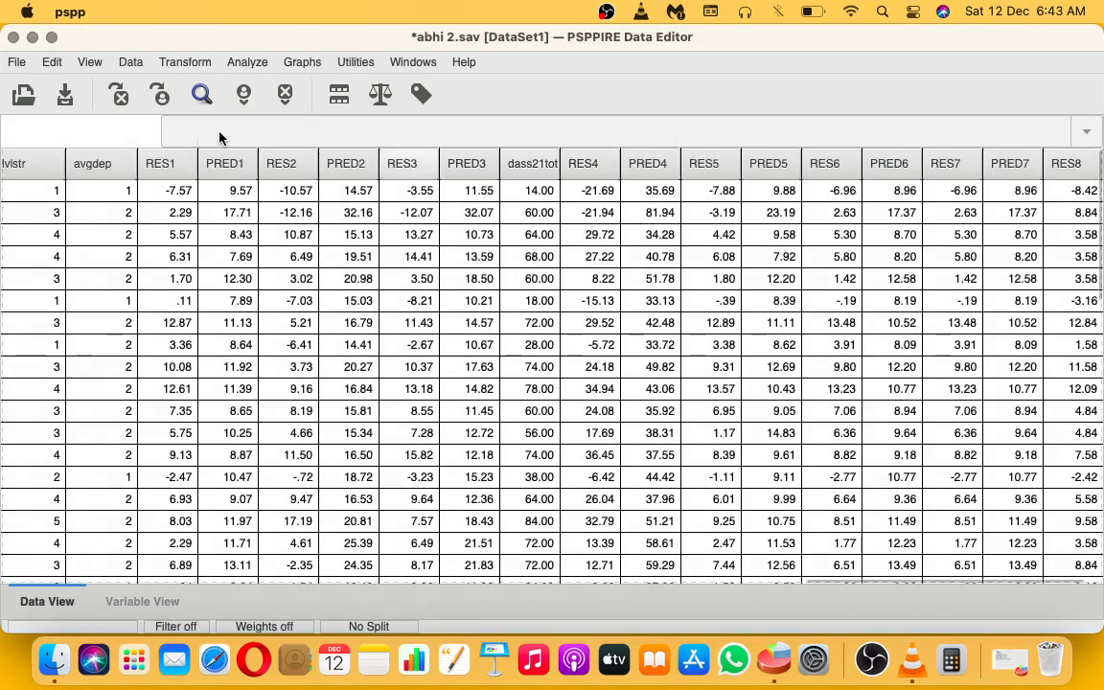
Step: Review the Depression 2 regression tables in the output viewer and return to the data editor
left_click(1008, 652)
scroll(659, 428, "down", 5)
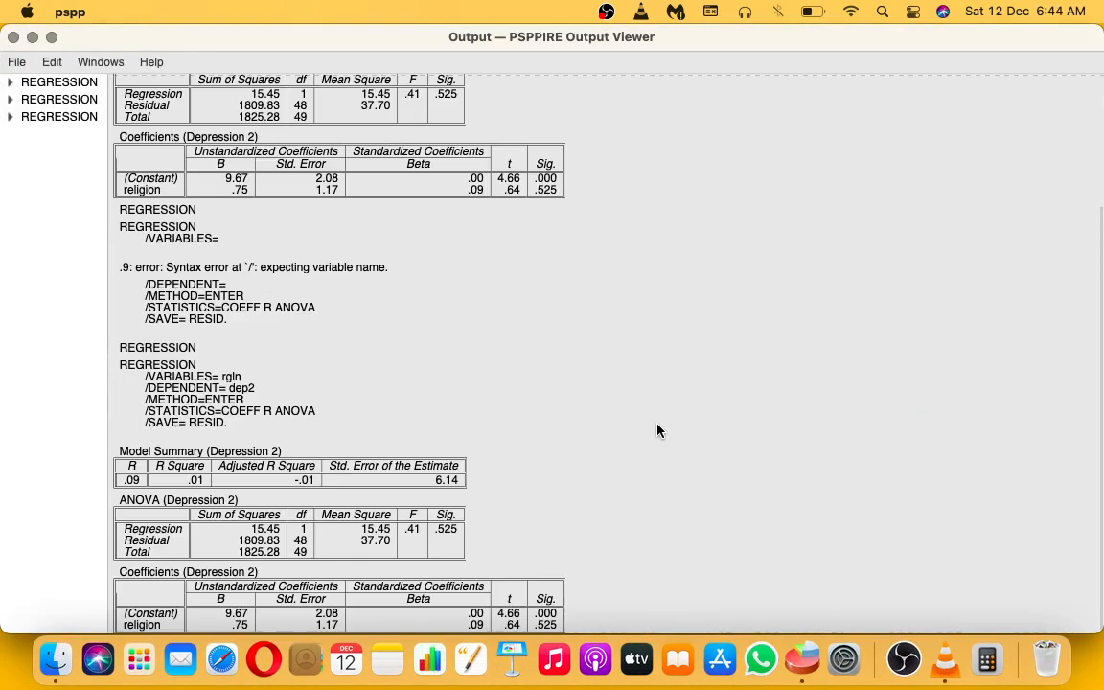
left_click(32, 37)
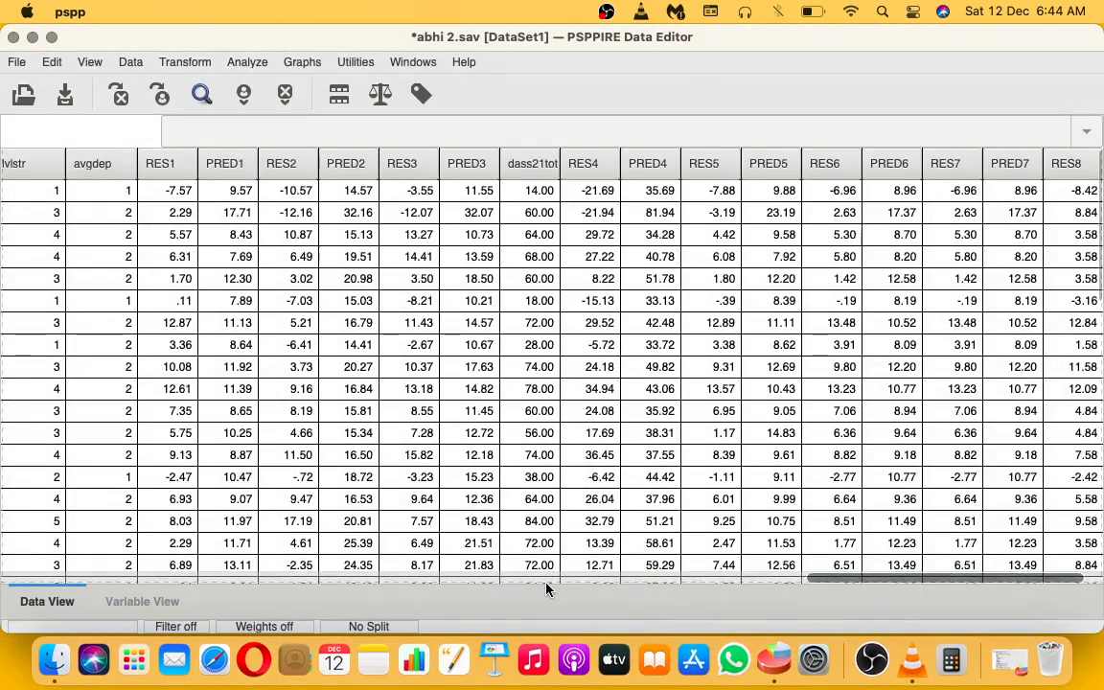
Step: Locate the newly saved residual column RES8 at the end of the dataset and select it
scroll(623, 587, "left", 10)
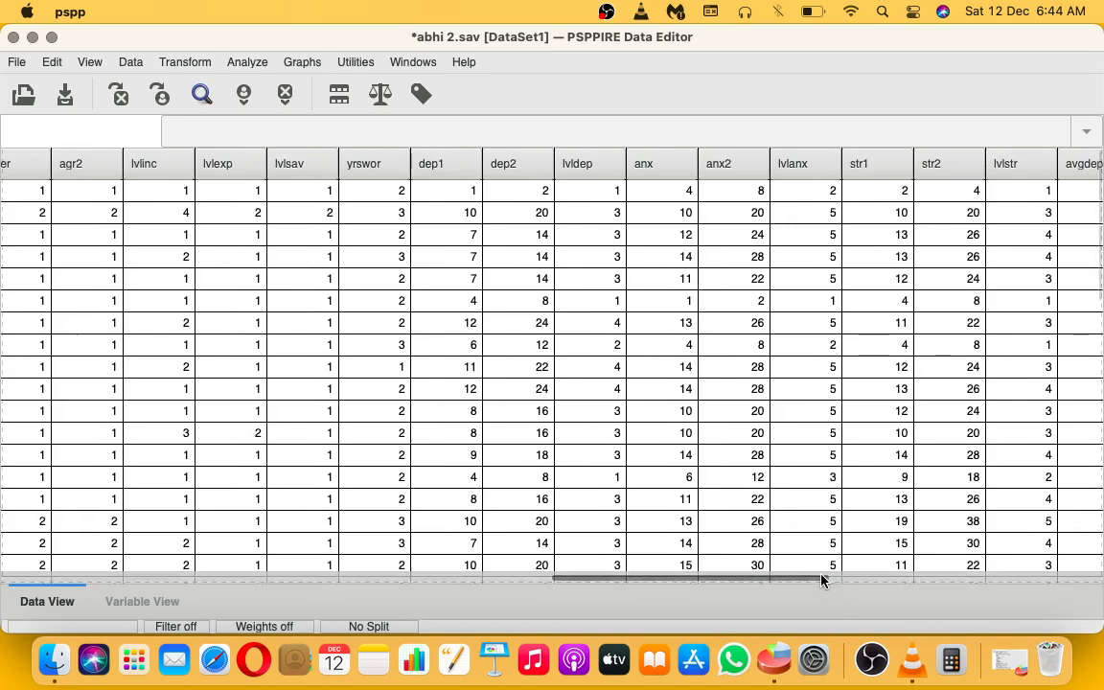
left_click_drag(821, 582, 1100, 573)
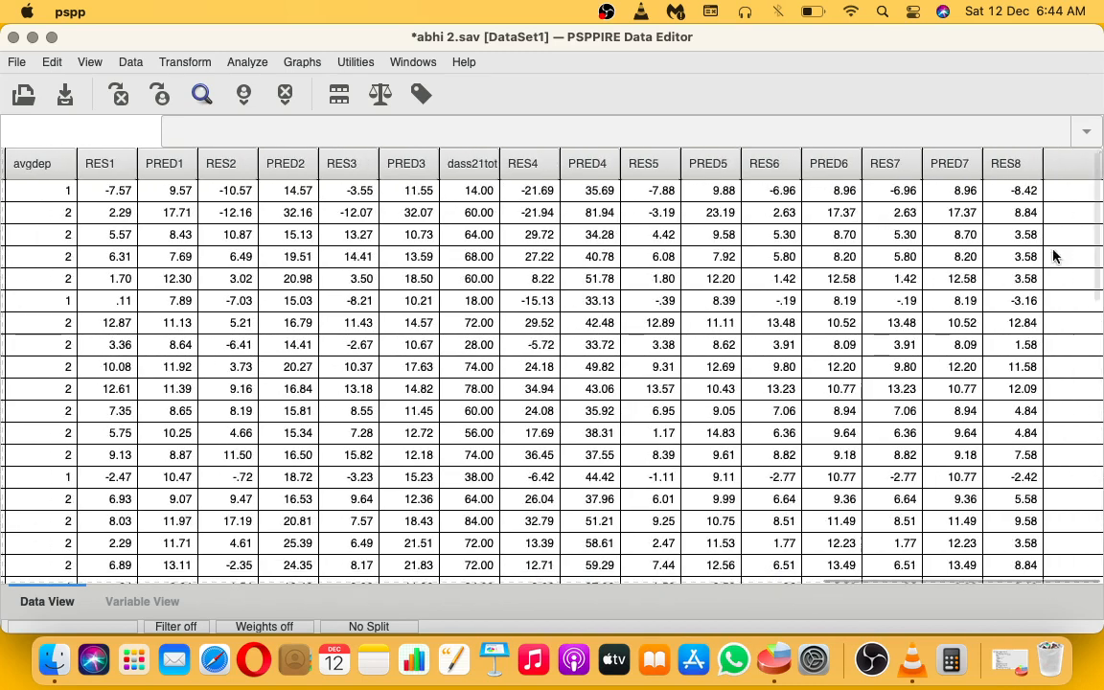
left_click(1021, 167)
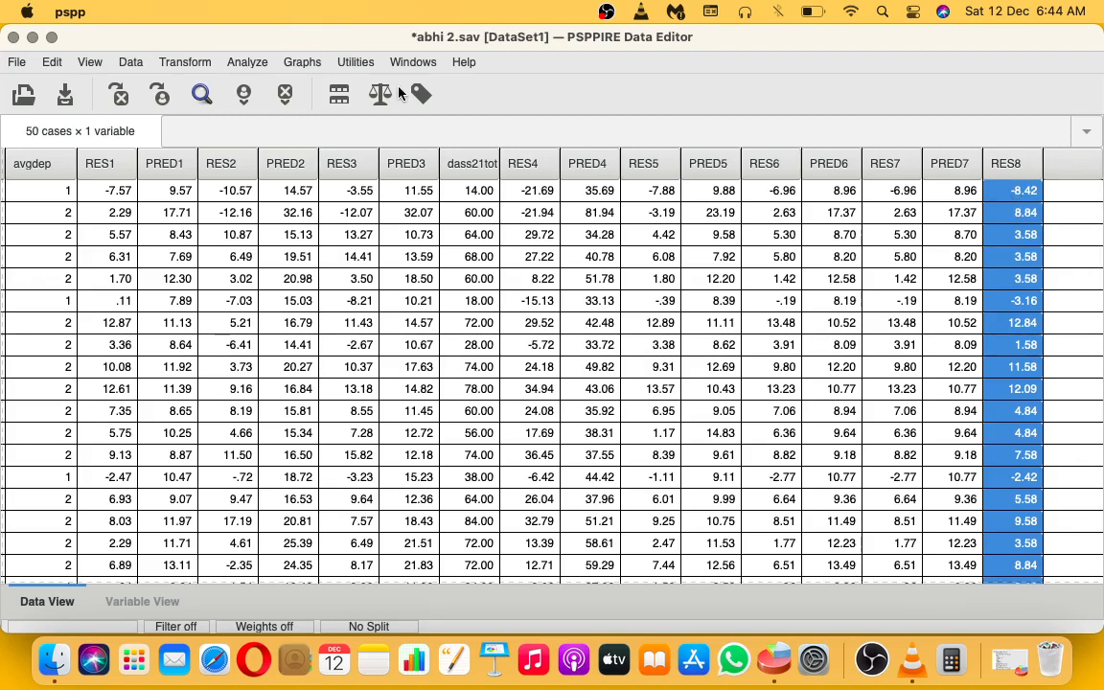
Step: Start an Explore analysis, reset its settings and add RES8 to the dependent list
left_click(248, 62)
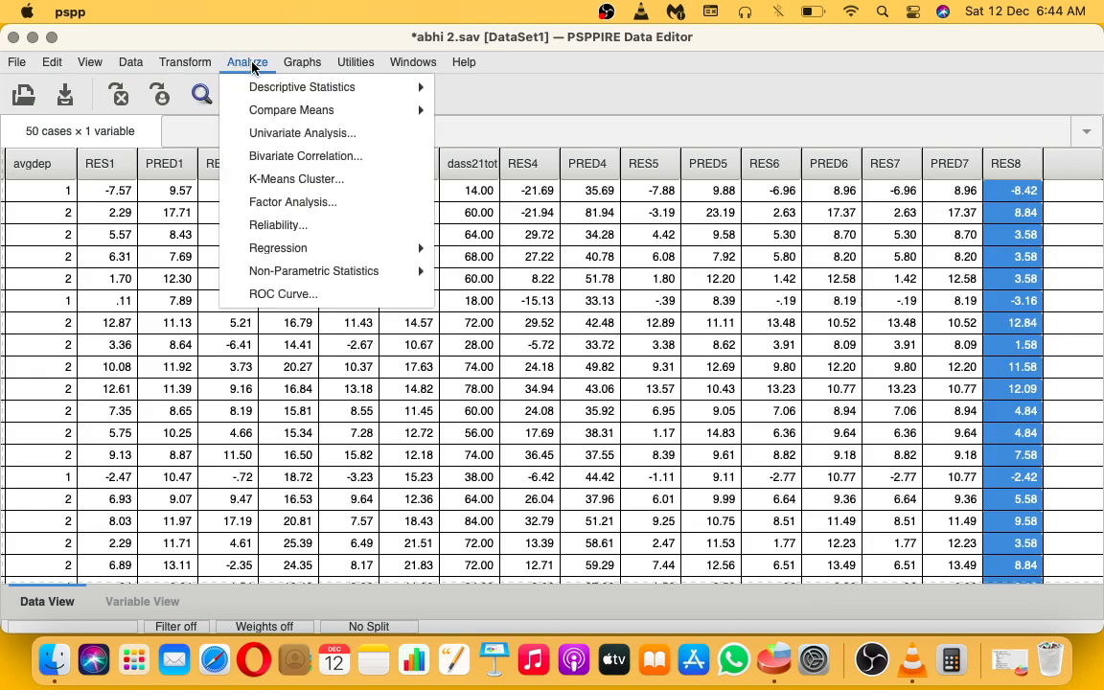
mouse_move(256, 92)
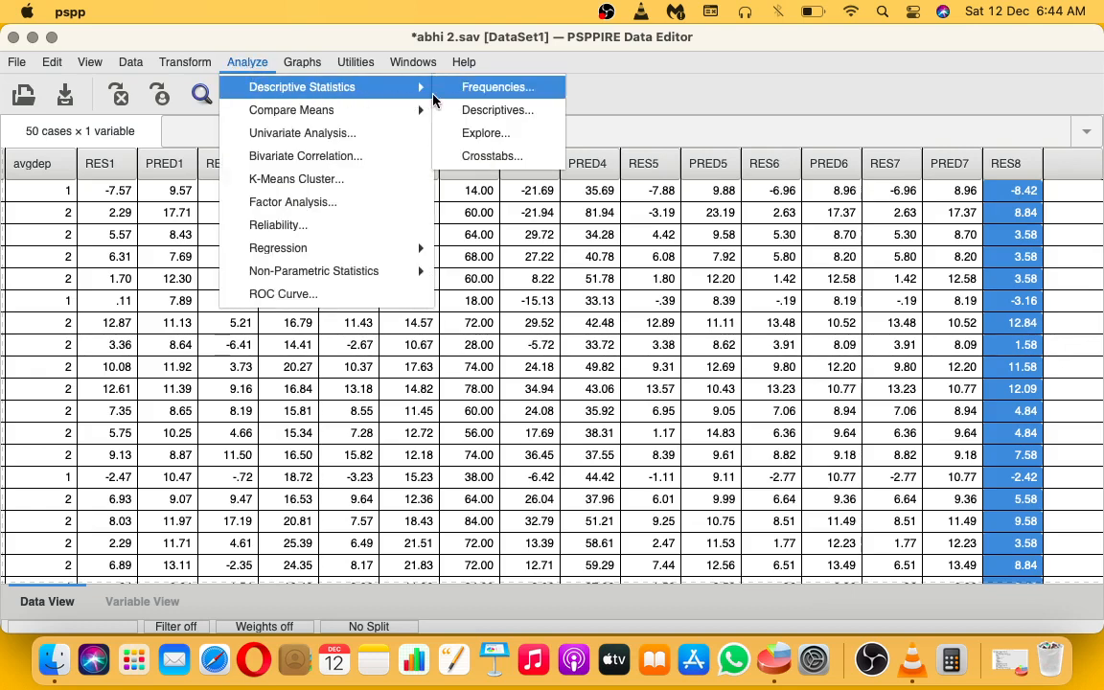
left_click(460, 140)
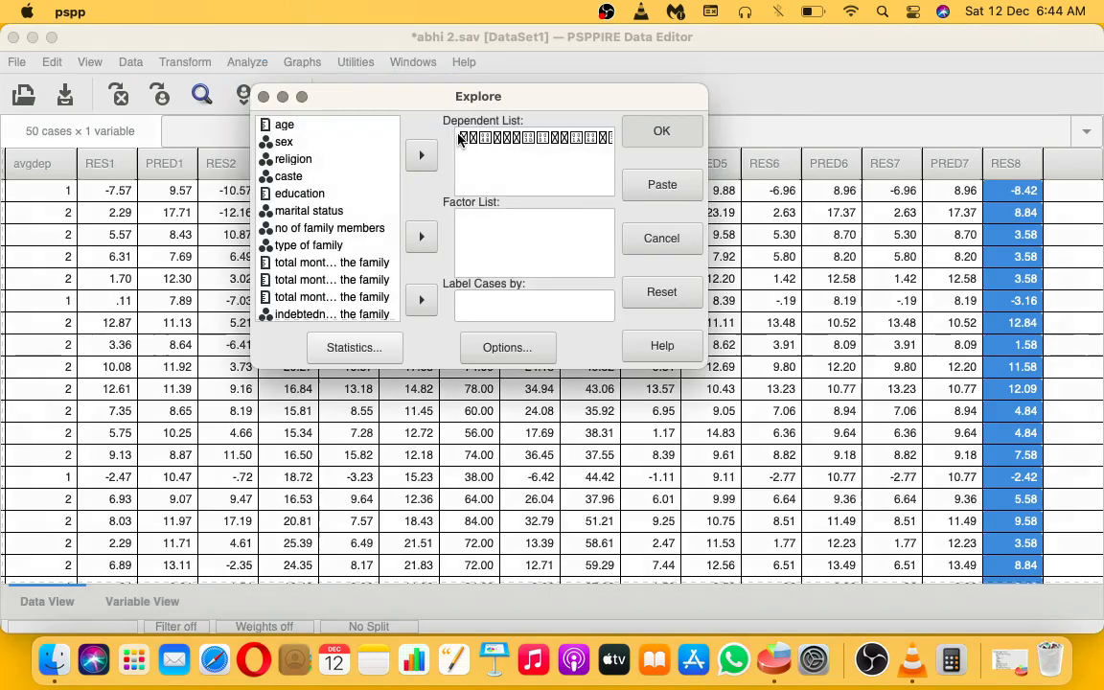
left_click(662, 292)
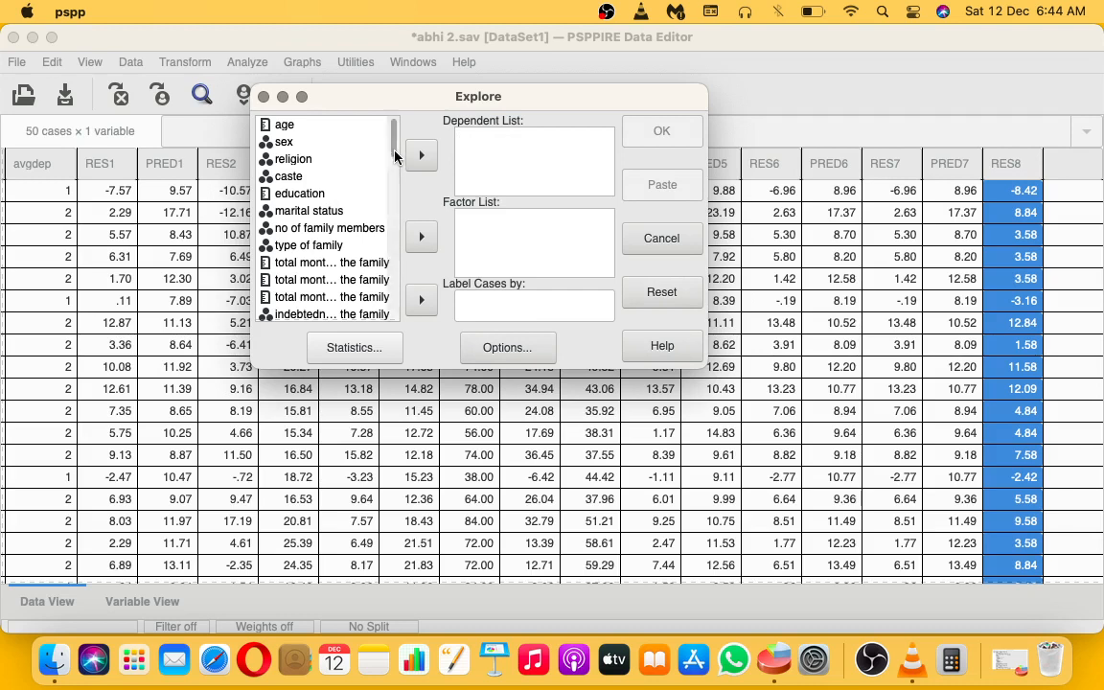
left_click_drag(394, 155, 389, 305)
left_click(286, 314)
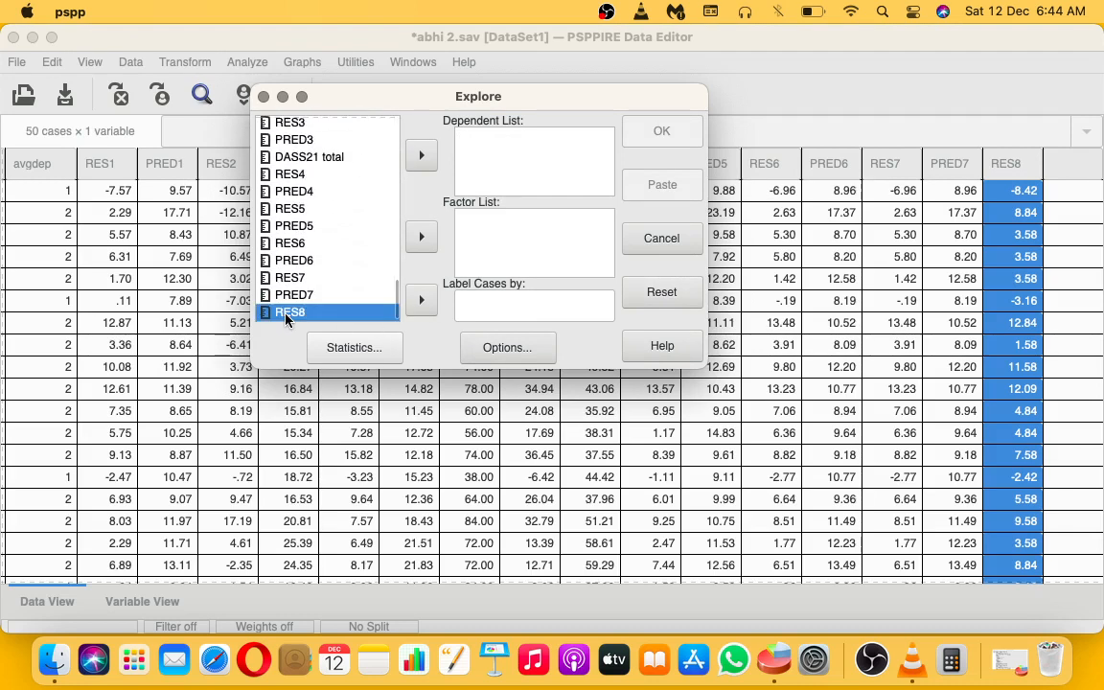
left_click(422, 159)
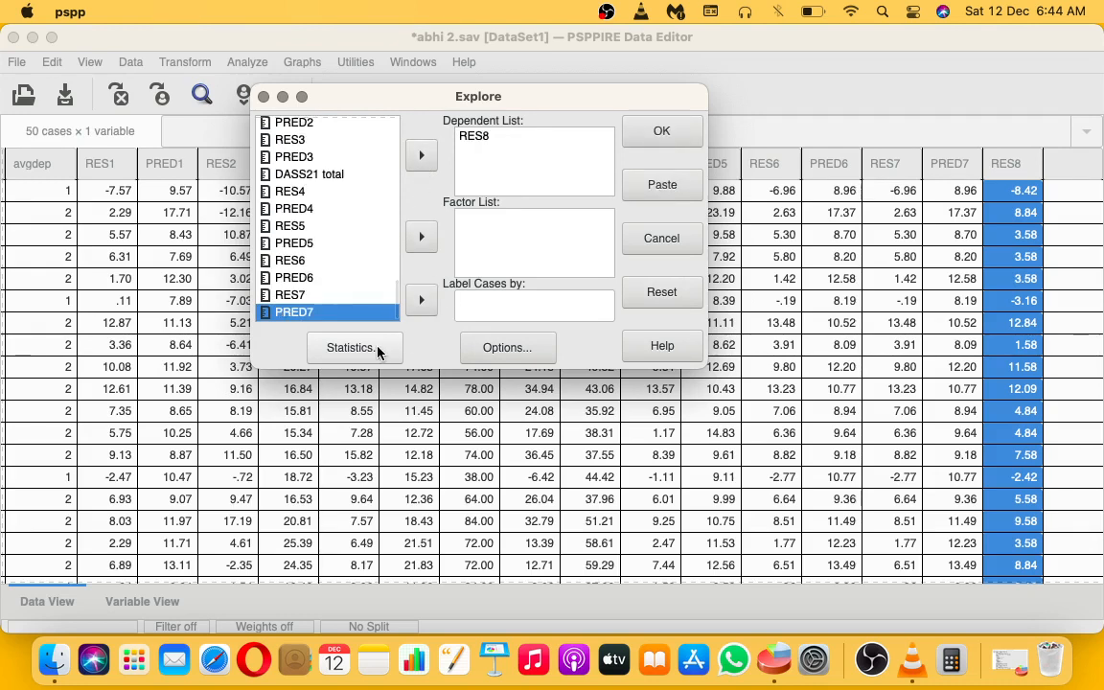
Step: Include Descriptives in the Explore statistics, run the analysis and bring up the RES8 descriptives table in the output viewer
left_click(351, 347)
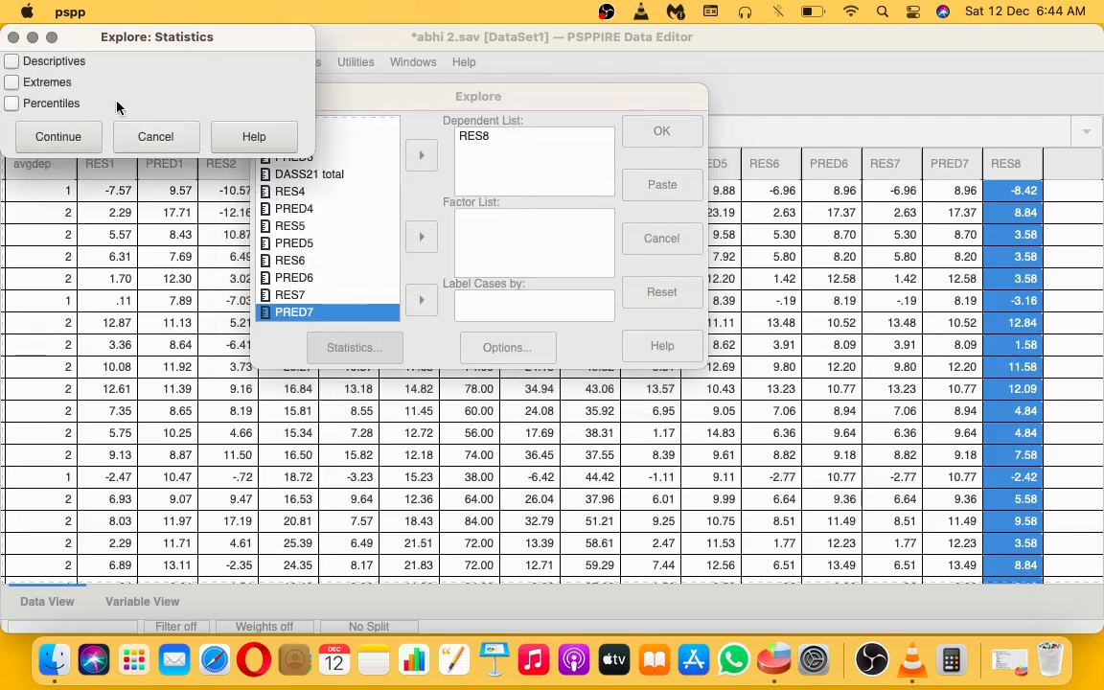
left_click(49, 59)
left_click(52, 140)
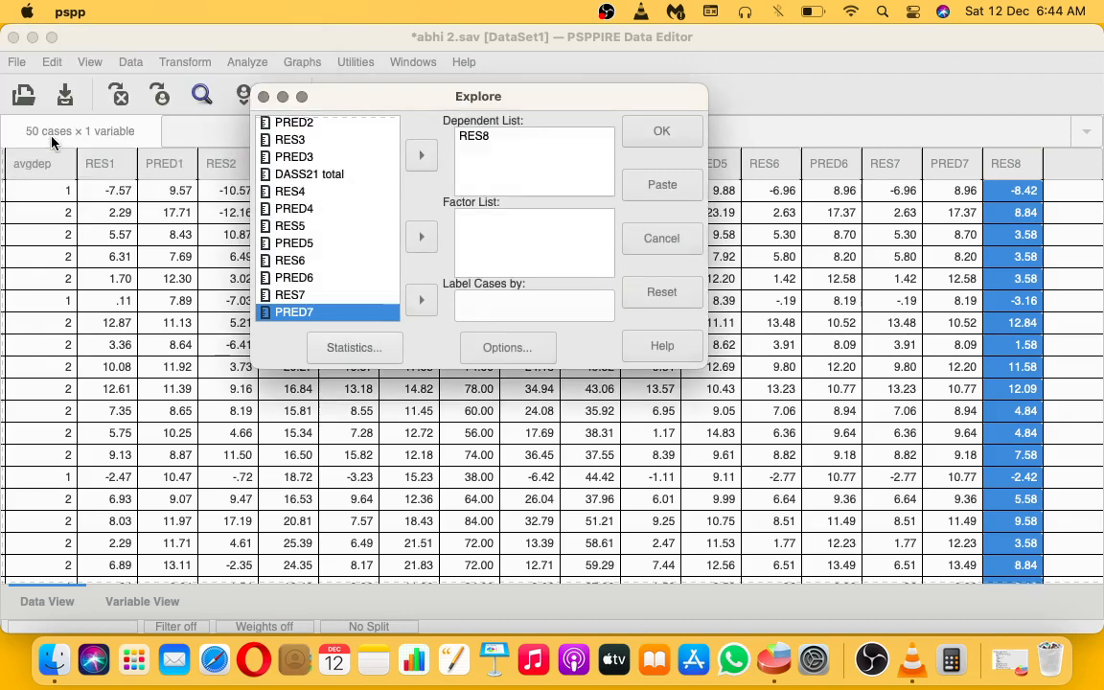
left_click(682, 137)
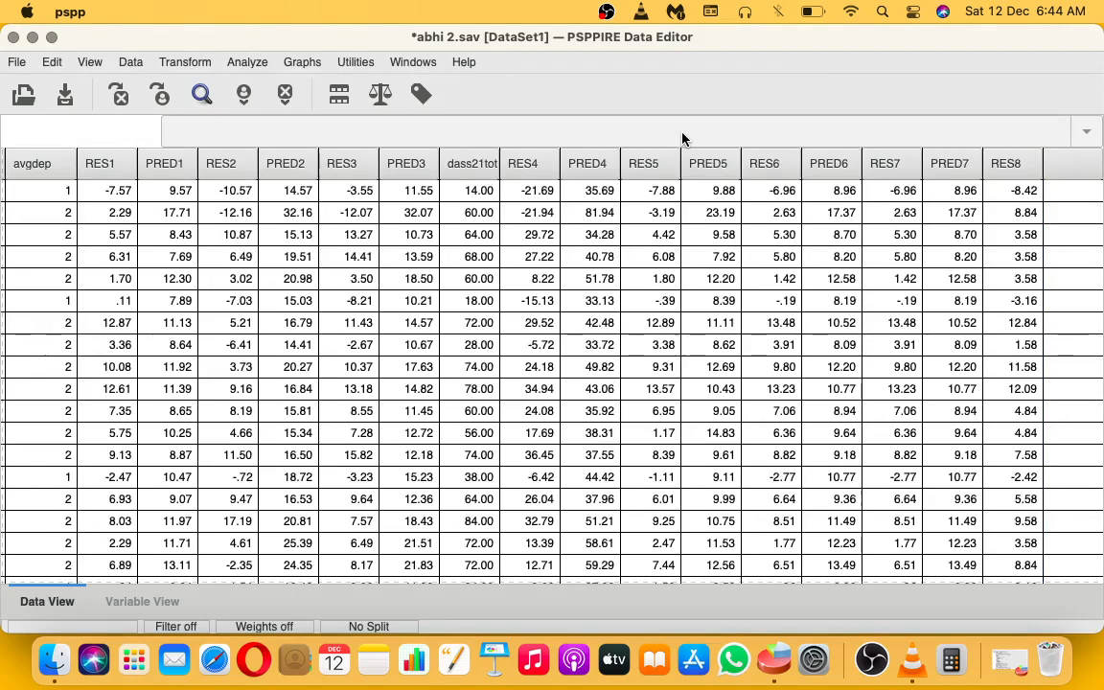
left_click(1002, 661)
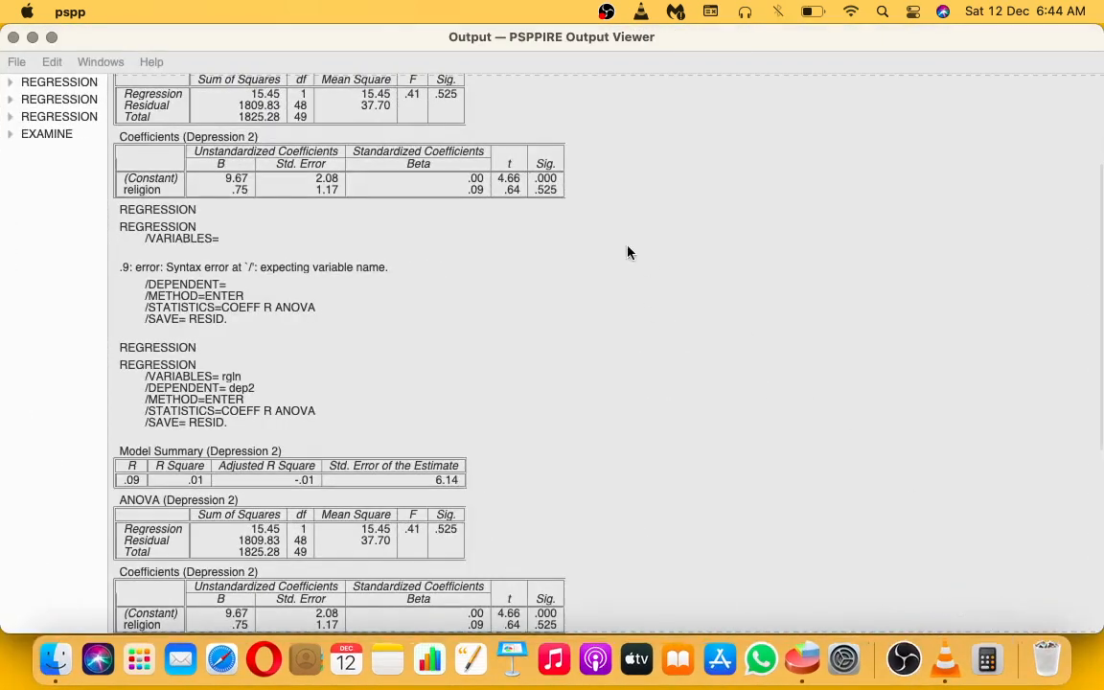
scroll(618, 259, "down", 6)
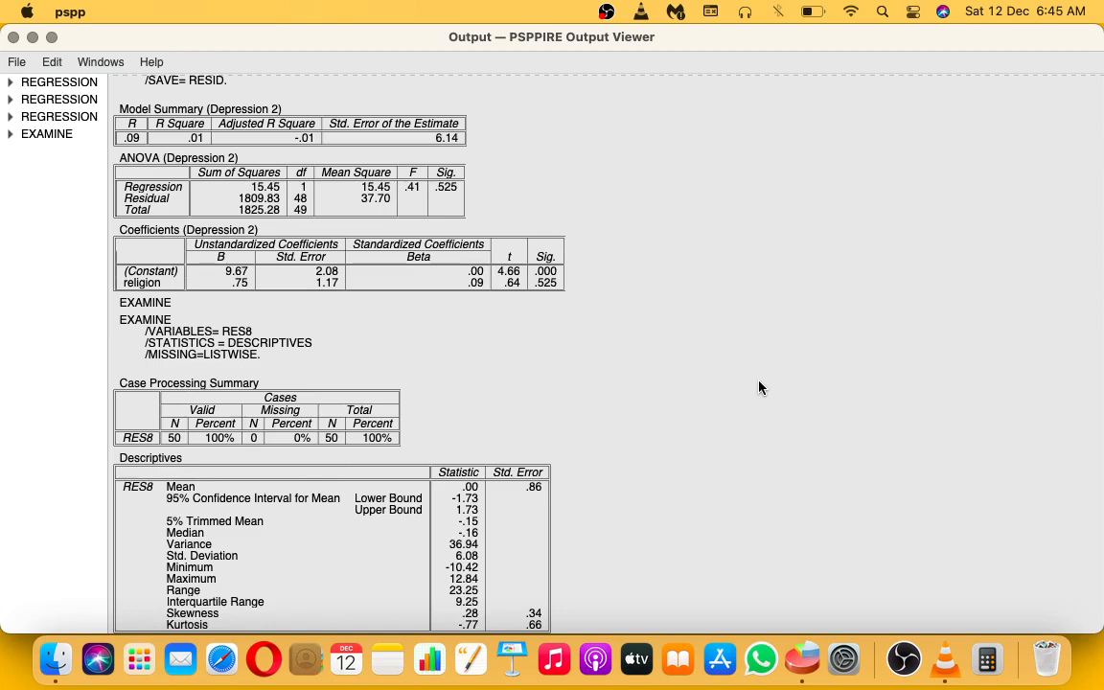
Step: Switch to the Calculator and divide the RES8 skewness 0.28 by its standard error 0.34
left_click(989, 648)
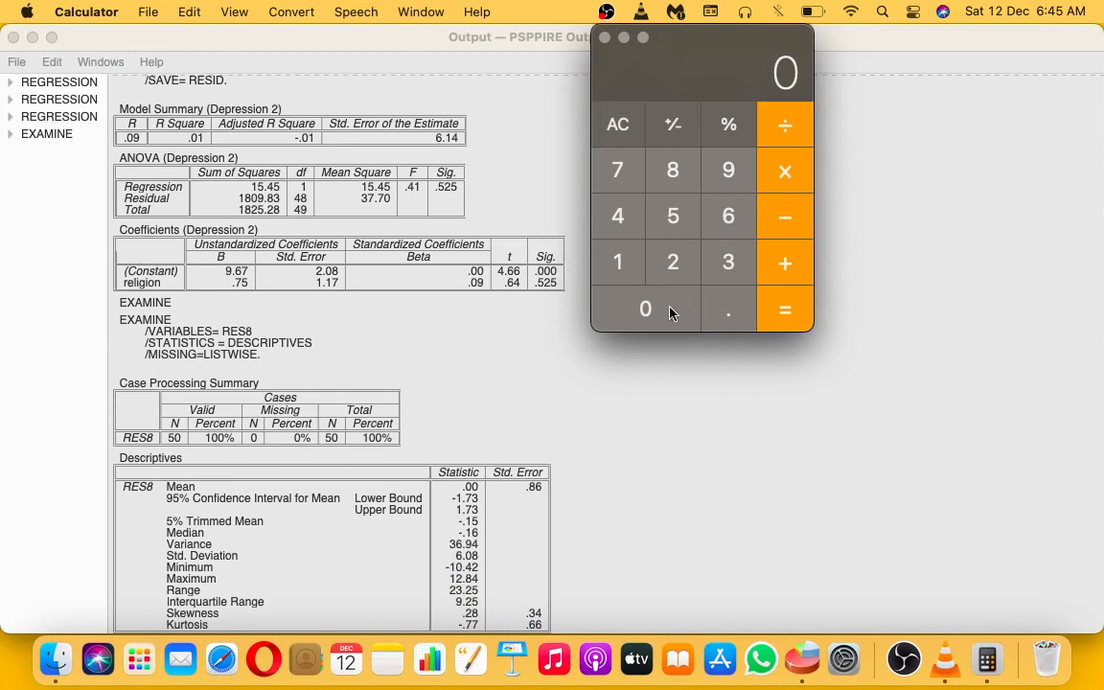
left_click(671, 313)
left_click(721, 317)
left_click(676, 269)
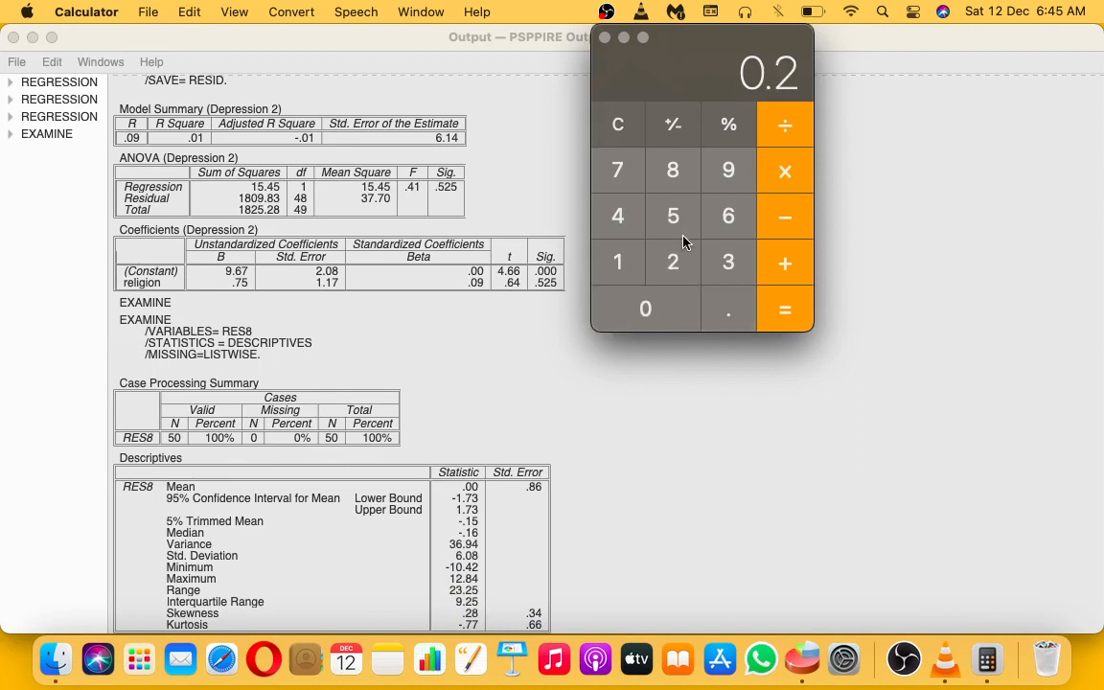
left_click(673, 177)
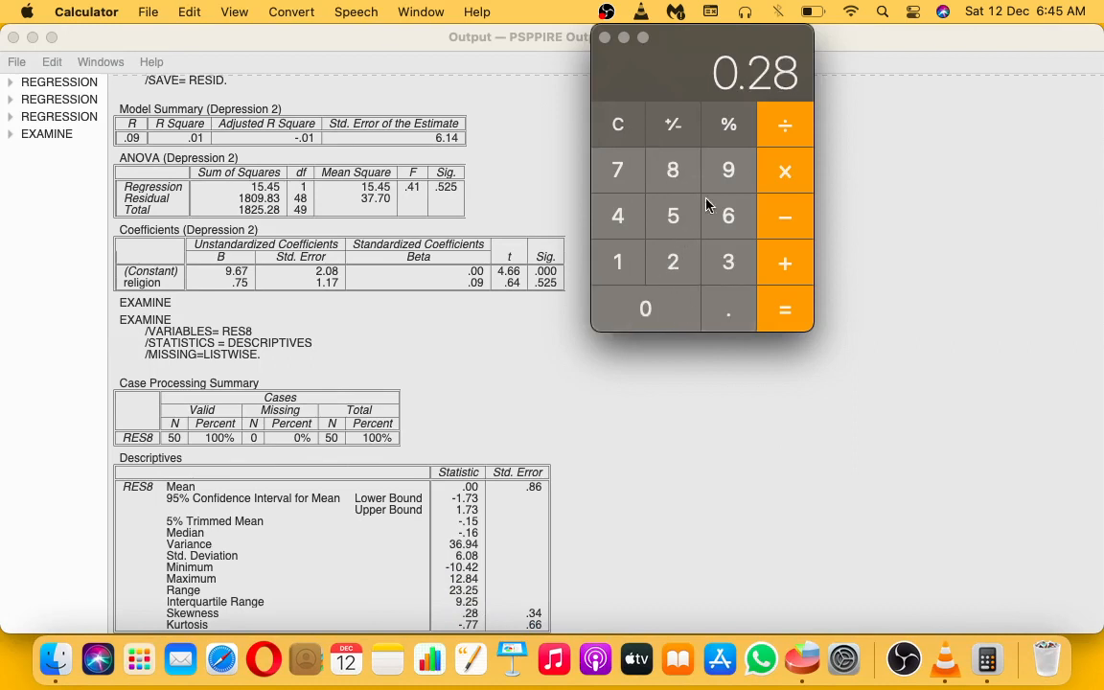
left_click(788, 139)
left_click(654, 313)
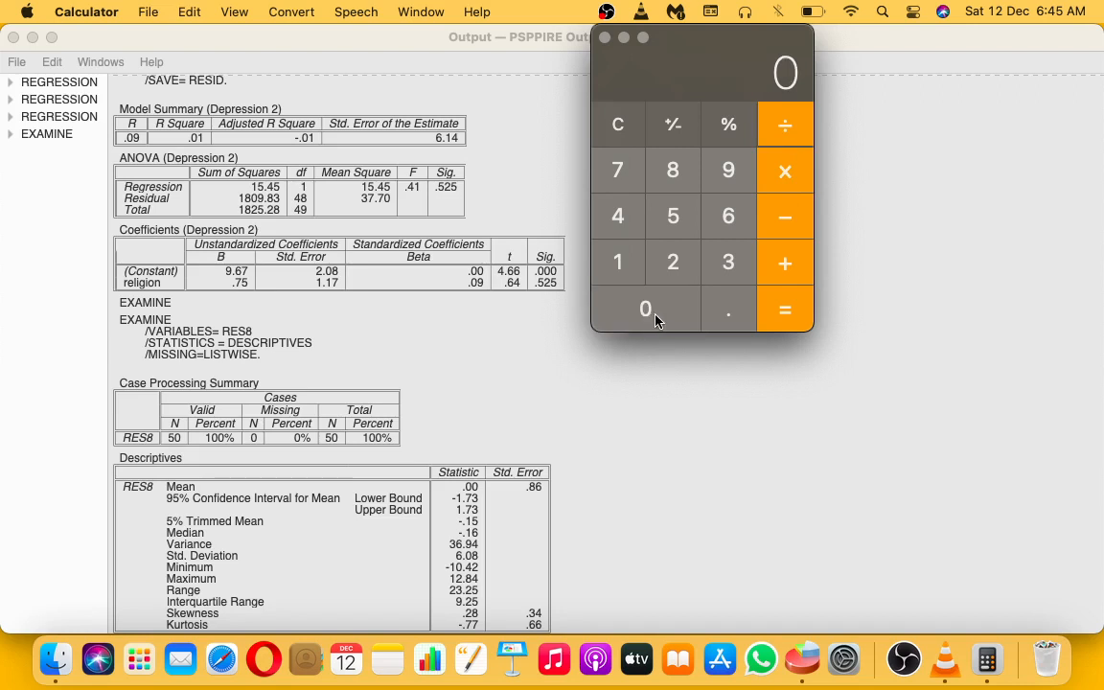
left_click(723, 320)
left_click(727, 265)
left_click(623, 223)
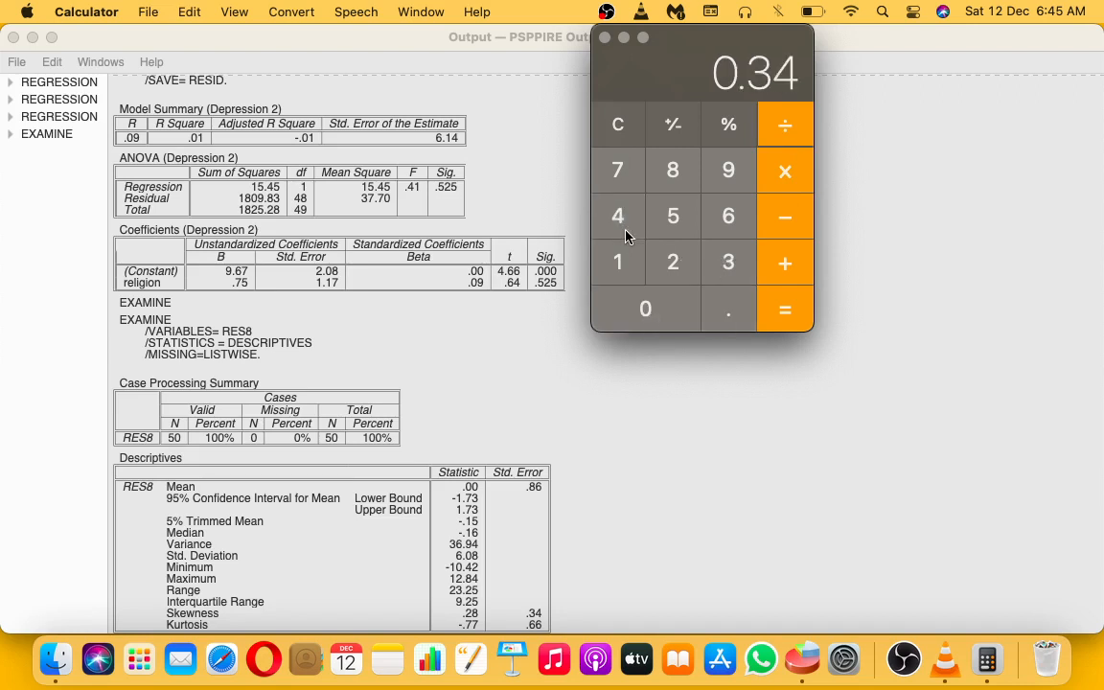
left_click(777, 313)
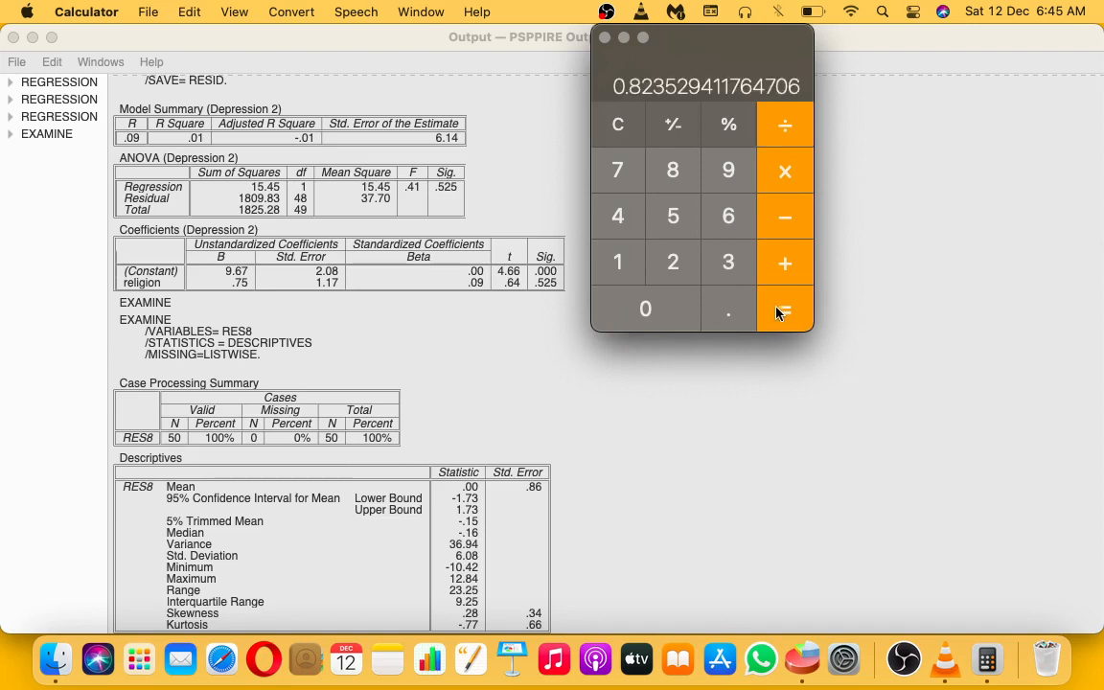
Step: Try to divide the RES8 kurtosis -0.77 by its standard error 0.66, and return to the output viewer
left_click(617, 125)
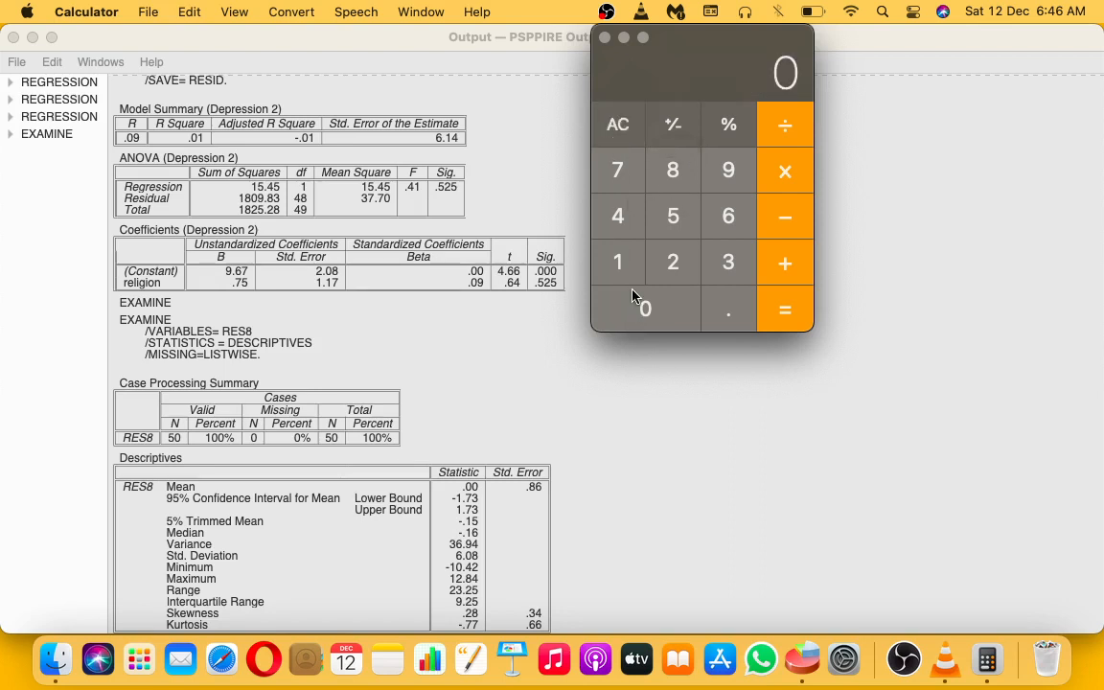
left_click(809, 223)
left_click(645, 309)
left_click(729, 308)
left_click(618, 171)
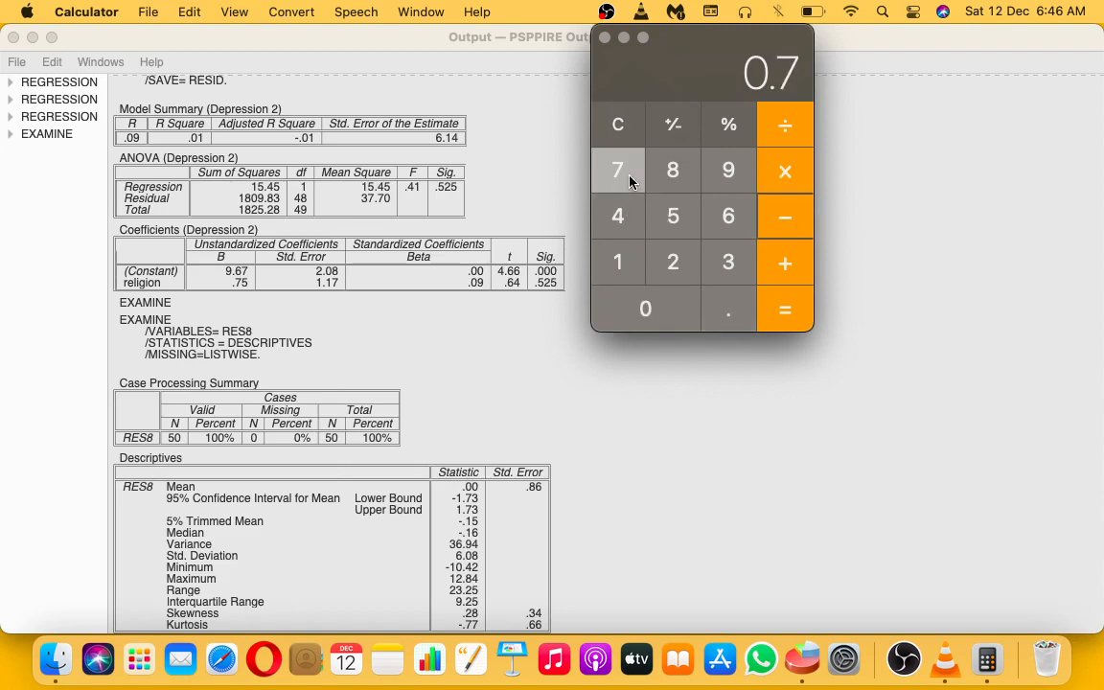
left_click(618, 171)
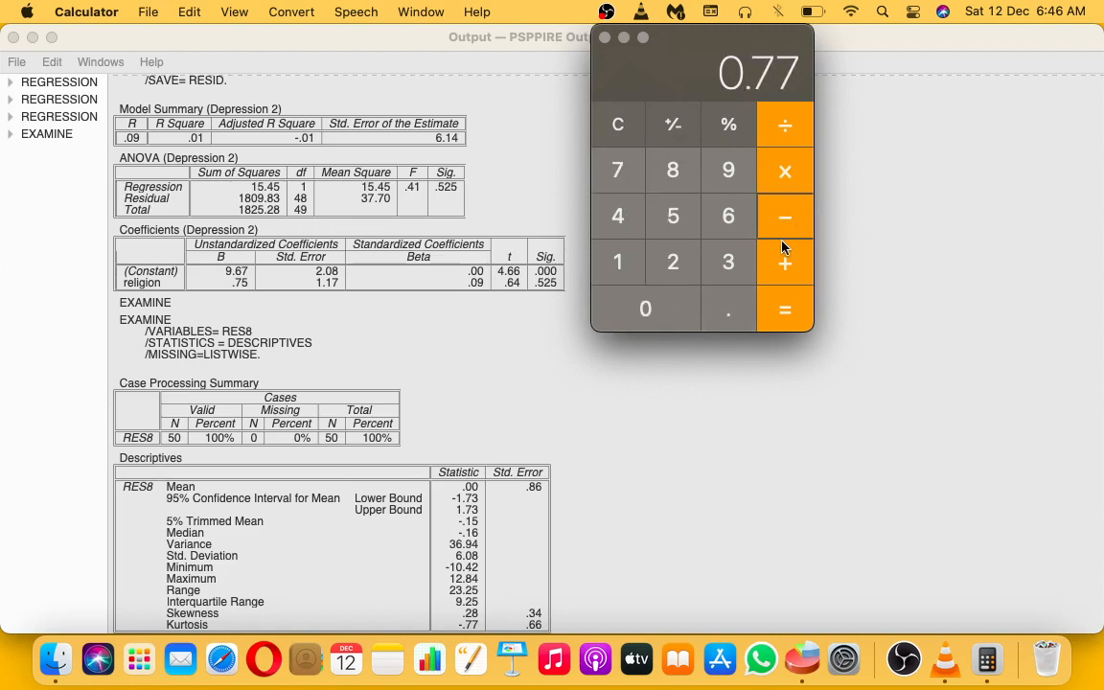
left_click(790, 132)
left_click(640, 319)
left_click(729, 310)
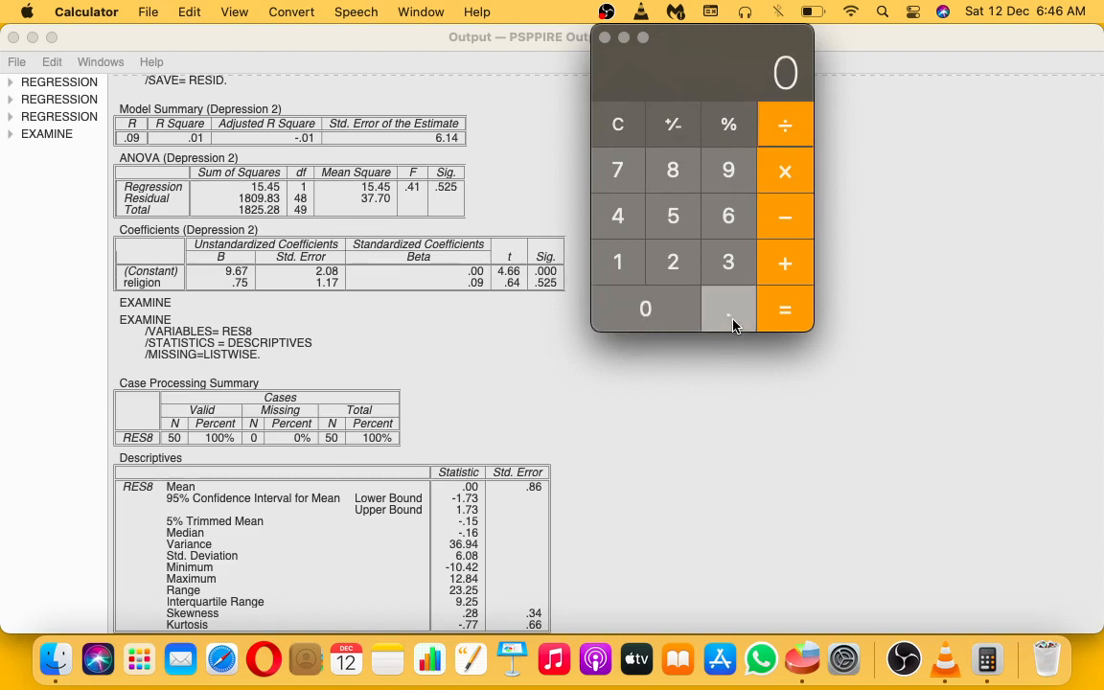
left_click(728, 218)
left_click(729, 219)
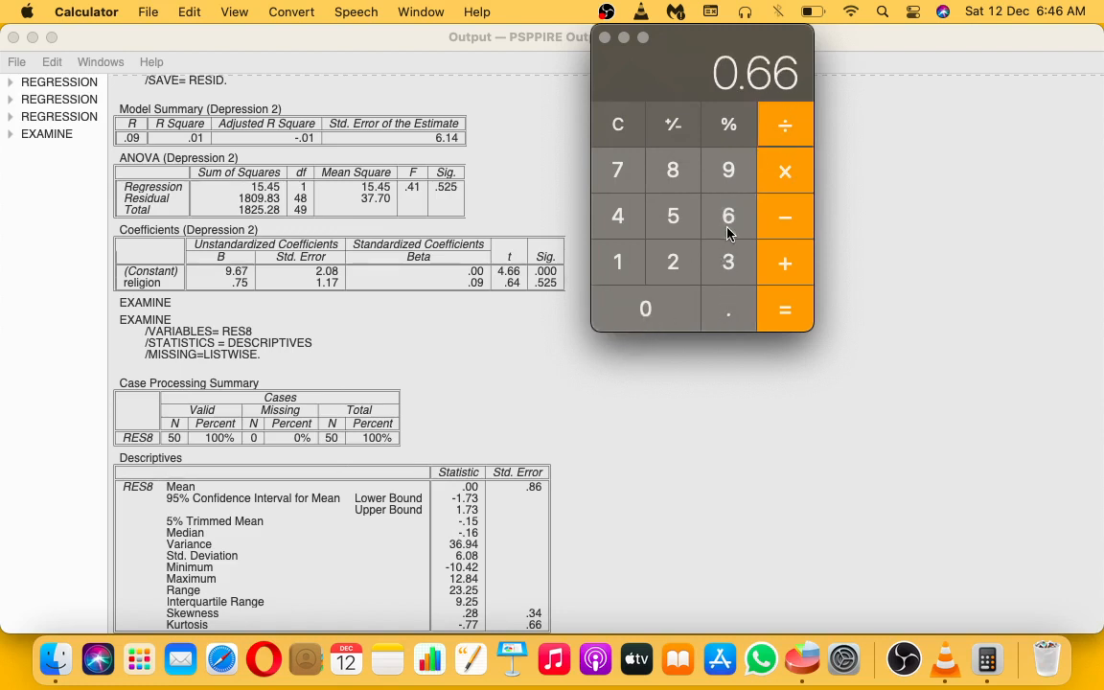
left_click(788, 312)
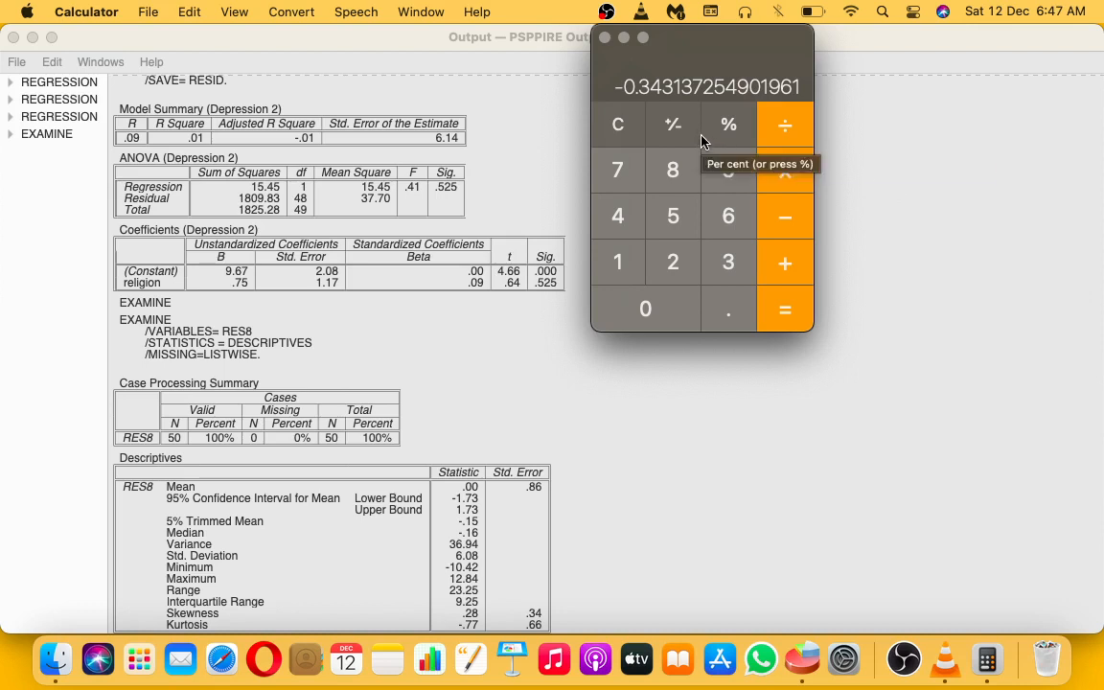
mouse_move(646, 39)
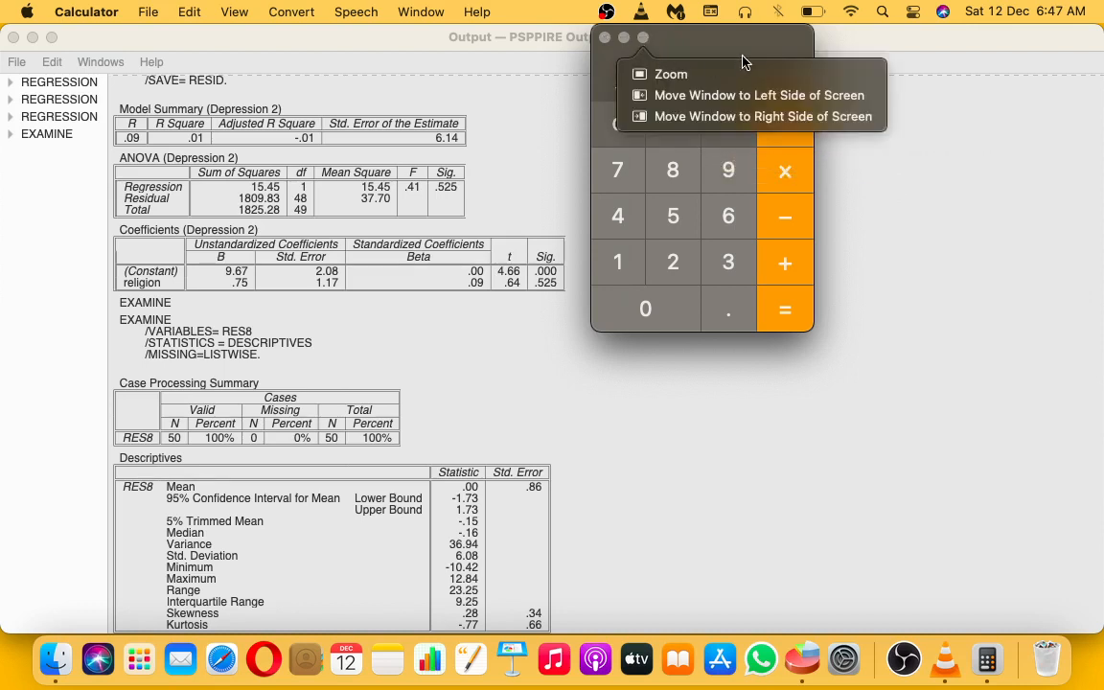
left_click(942, 169)
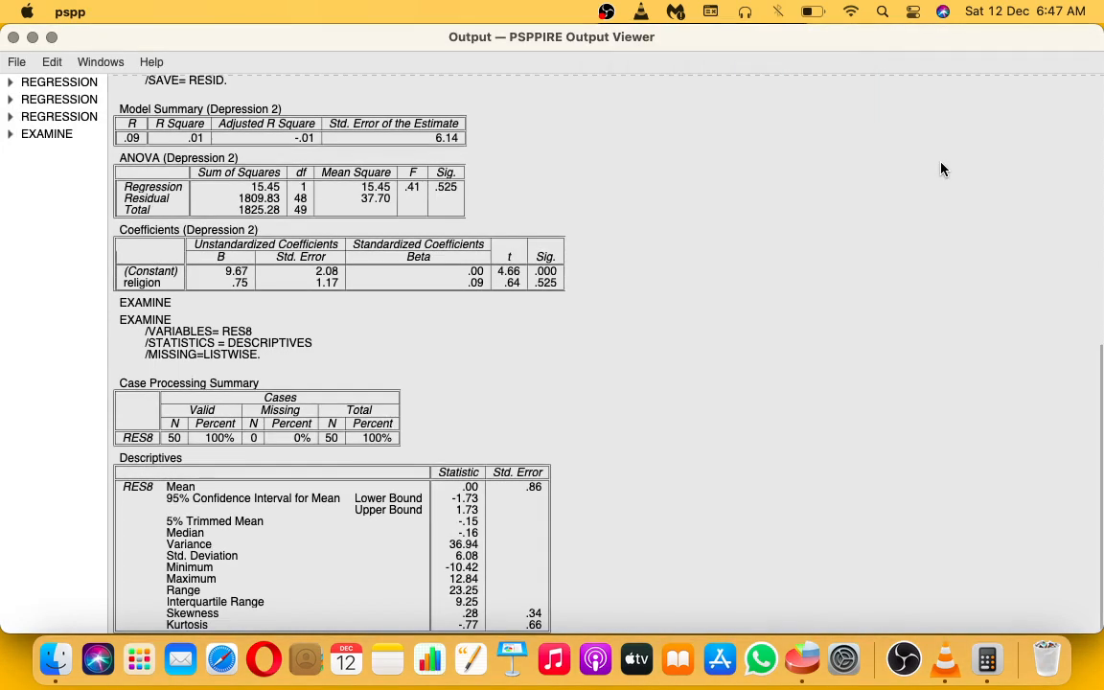